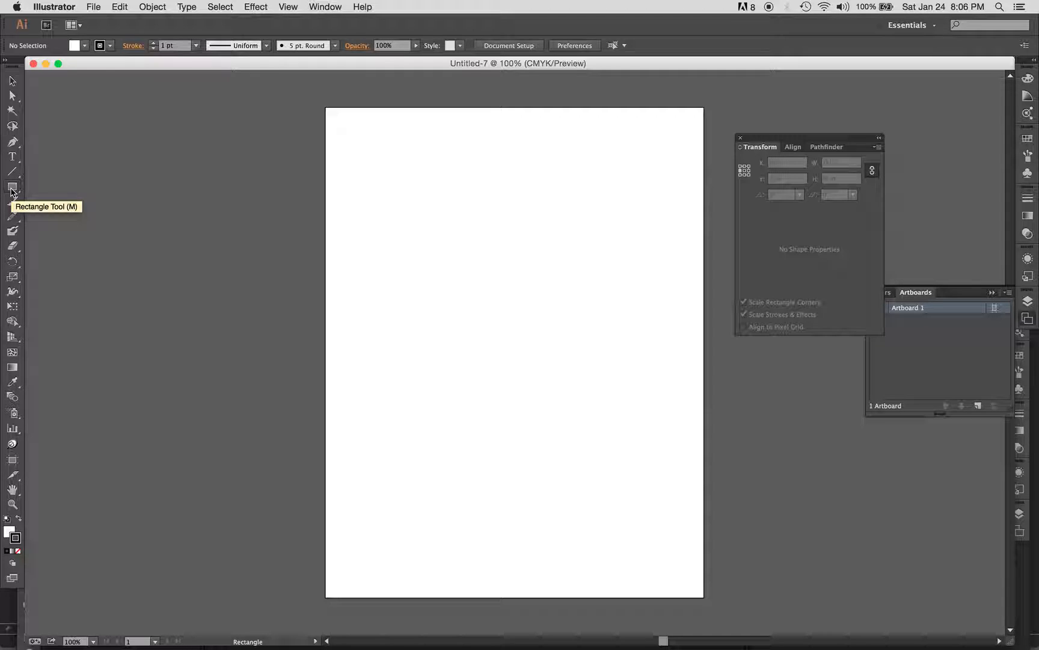
# - Draw a rectangle about 5.92 × 2.36 in across the upper part of the artboard
pyautogui.moveTo(14, 192); pyautogui.dragTo(66, 222)
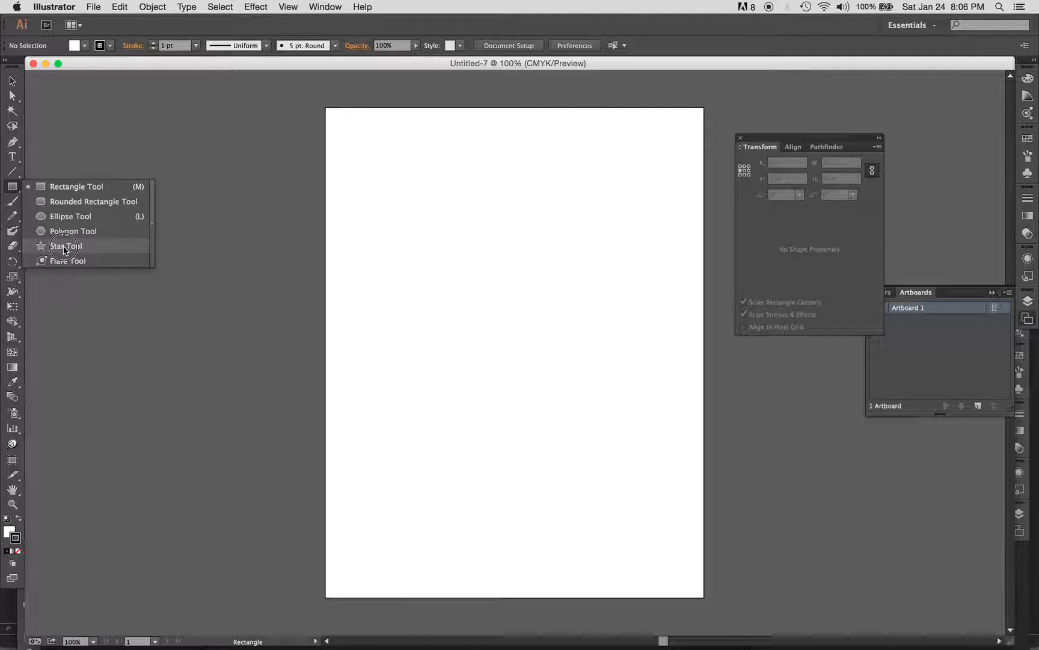
pyautogui.click(79, 186)
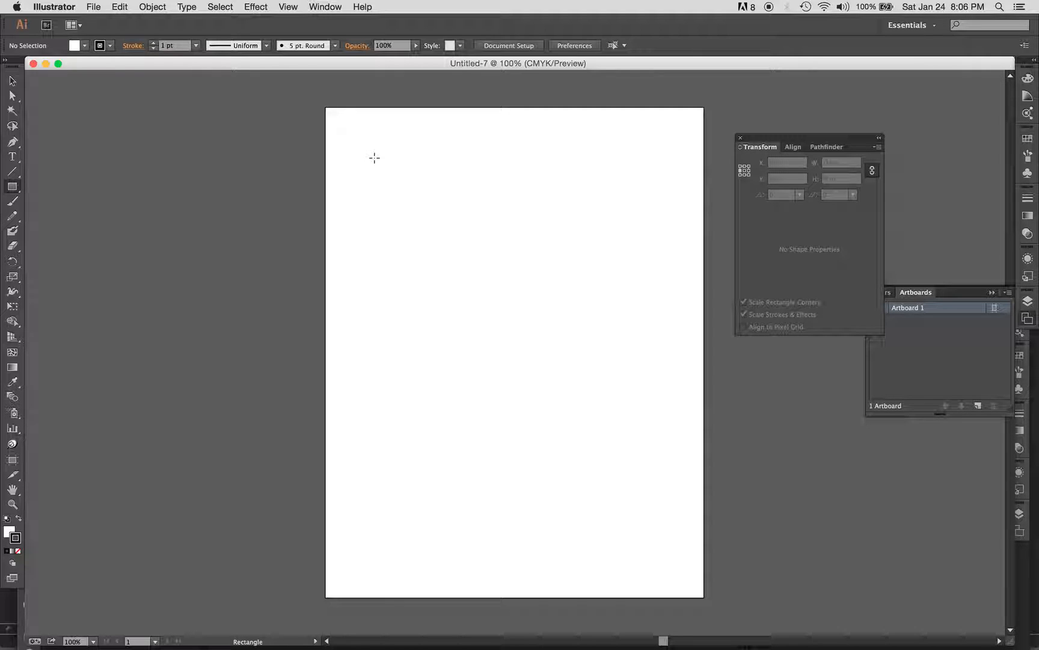
pyautogui.moveTo(376, 158); pyautogui.dragTo(638, 262)
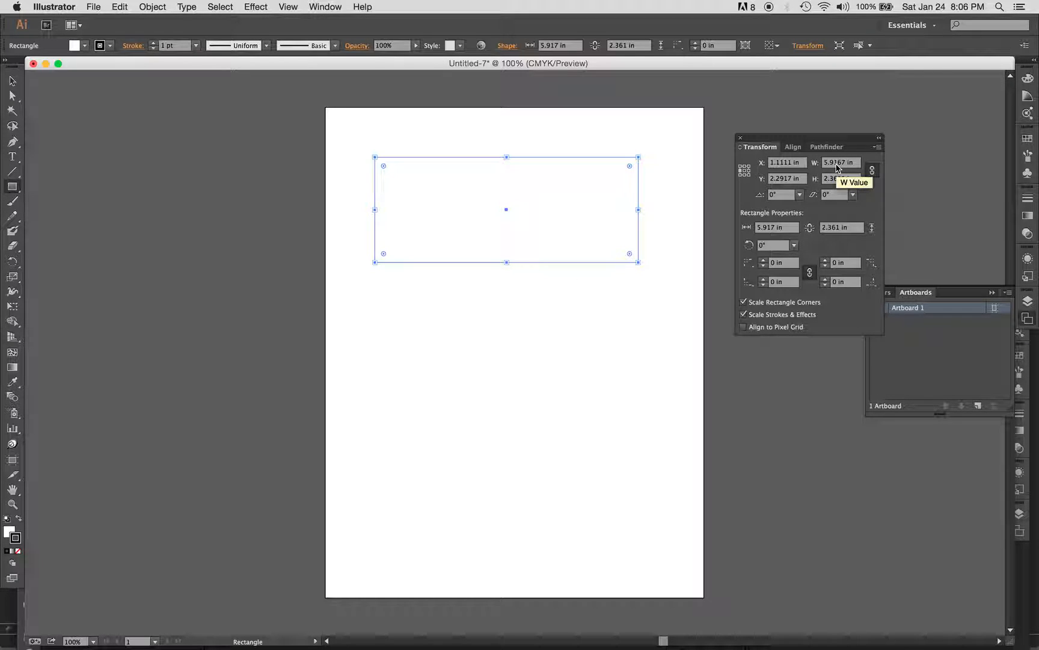
# - Use the rectangle's top-left corner as the reference point and position it at X 0, Y 0
pyautogui.click(741, 168)
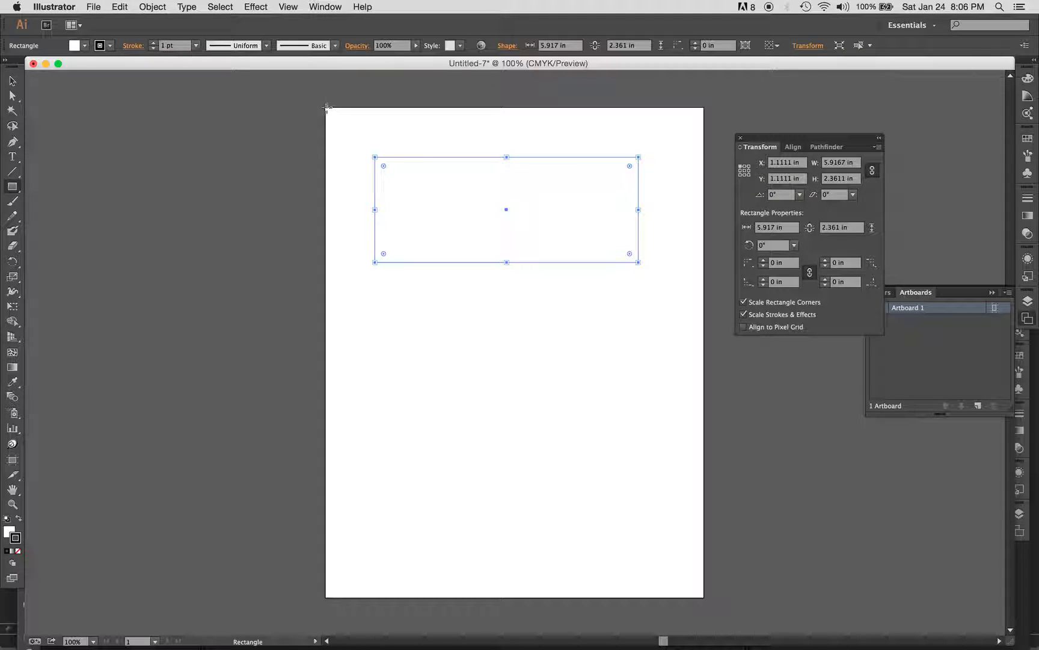
pyautogui.click(779, 163)
pyautogui.write('0')
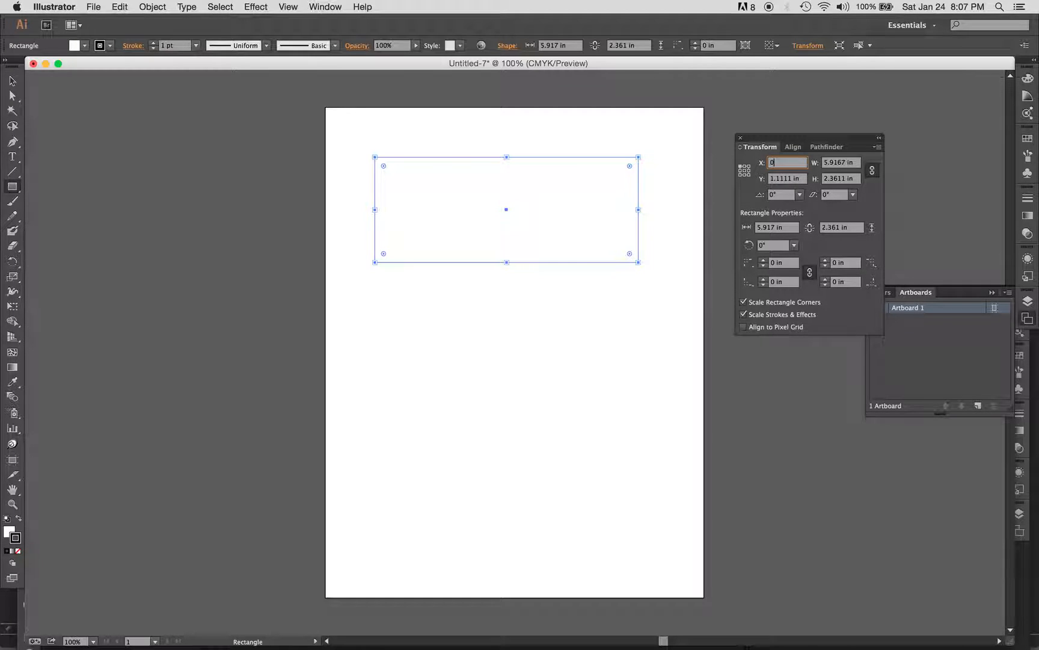
pyautogui.press('Tab')
pyautogui.write('0')
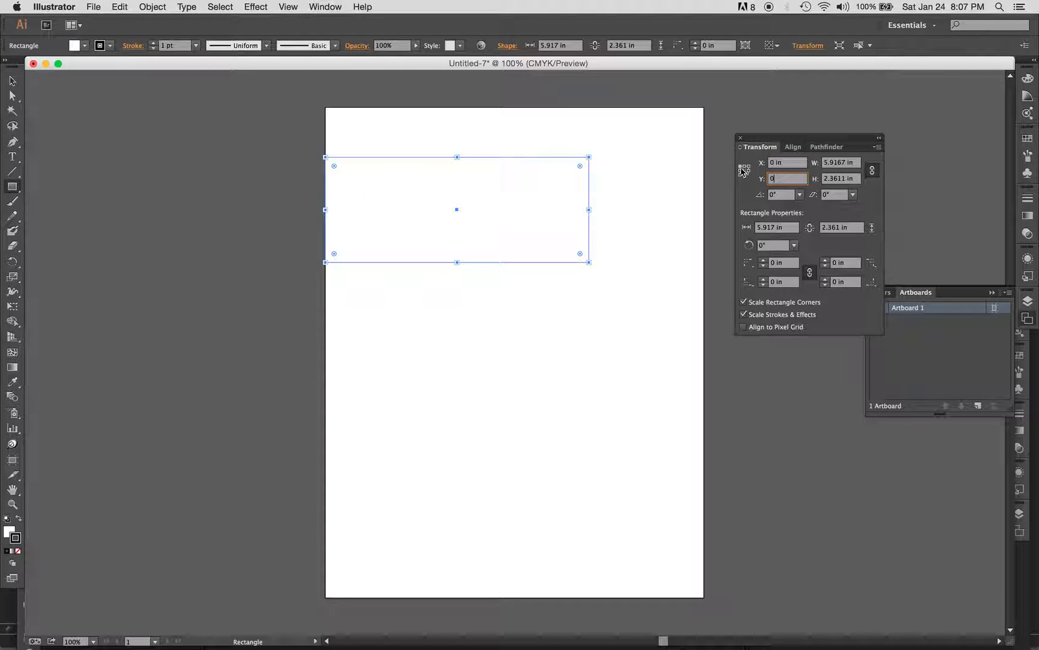
pyautogui.press('Return')
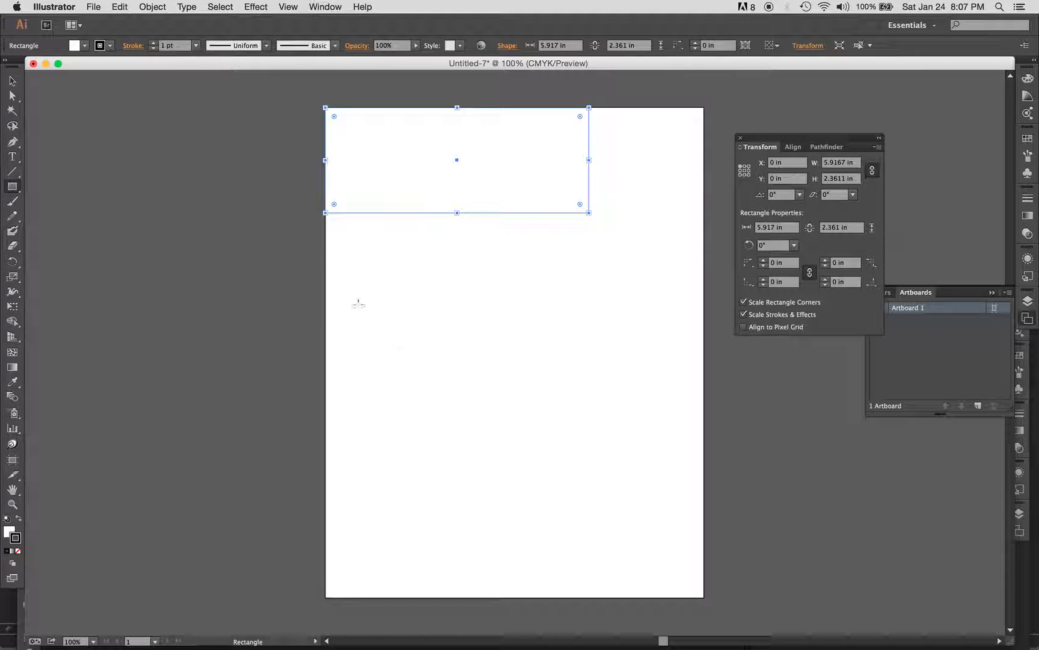
# - Draw a square about 5.03 in wide in the middle of the artboard and add an exact 2 × 2 in square inside it
pyautogui.moveTo(390, 248); pyautogui.dragTo(615, 455)
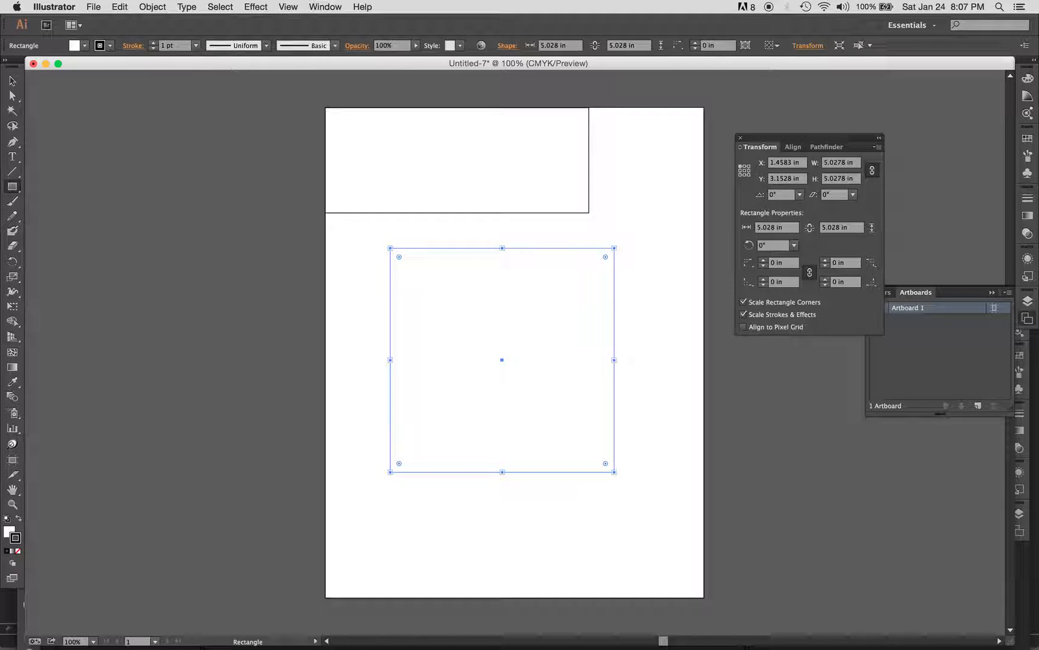
pyautogui.click(521, 386)
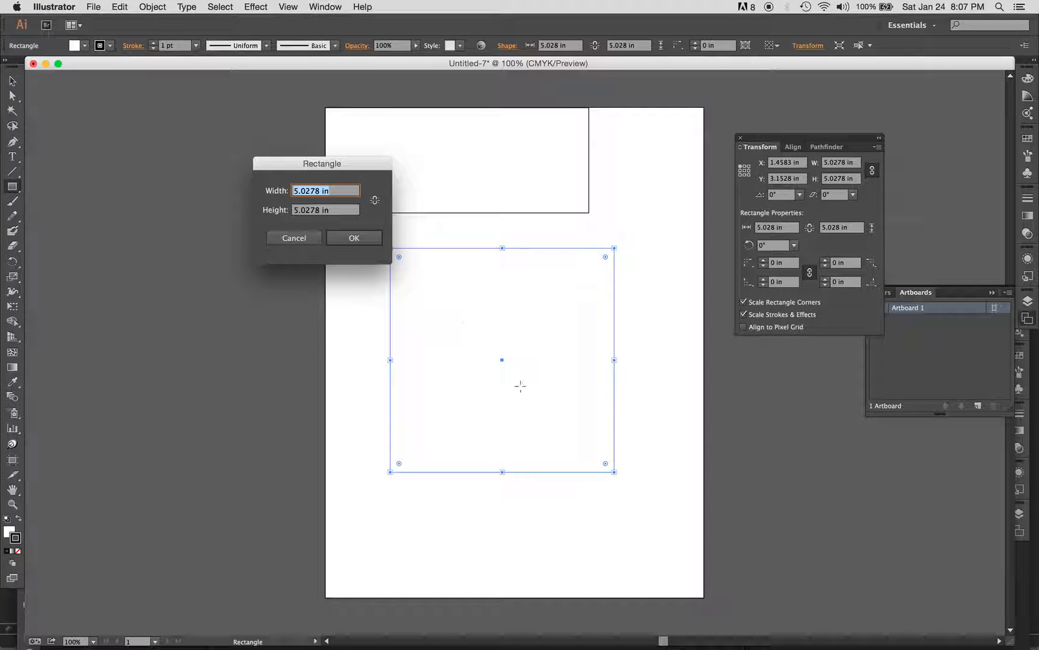
pyautogui.moveTo(336, 165); pyautogui.dragTo(558, 262)
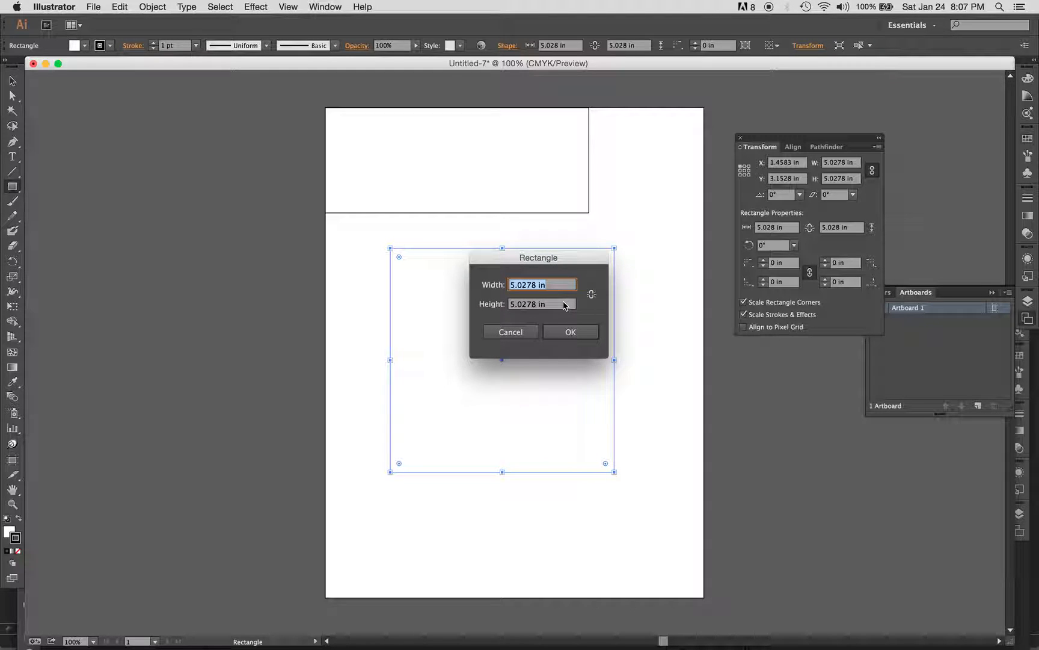
pyautogui.write('2')
pyautogui.press('Tab')
pyautogui.write('2')
pyautogui.press('Tab')
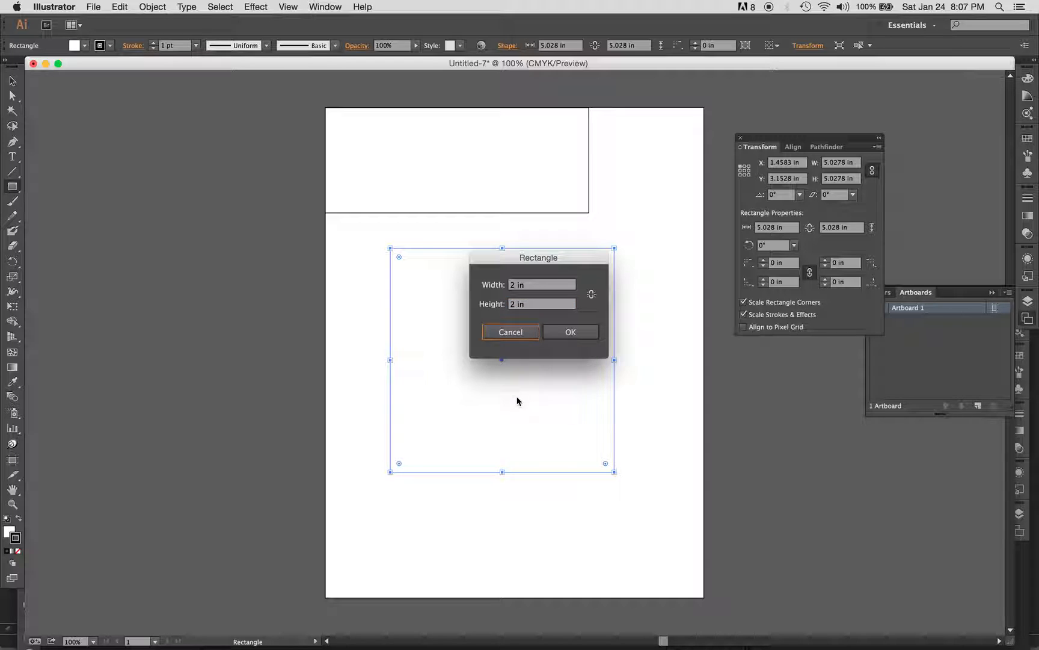
pyautogui.click(570, 331)
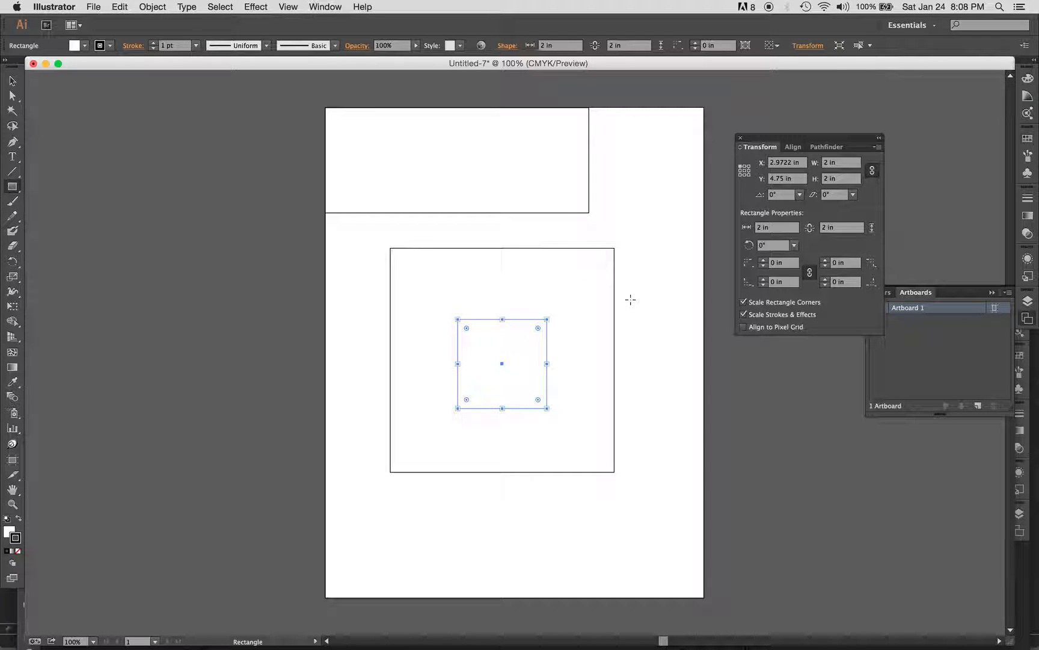
# - Draw an ellipse about 4.32 × 1.82 in overlapping the artboard's left edge, beside the large square
pyautogui.click(14, 189)
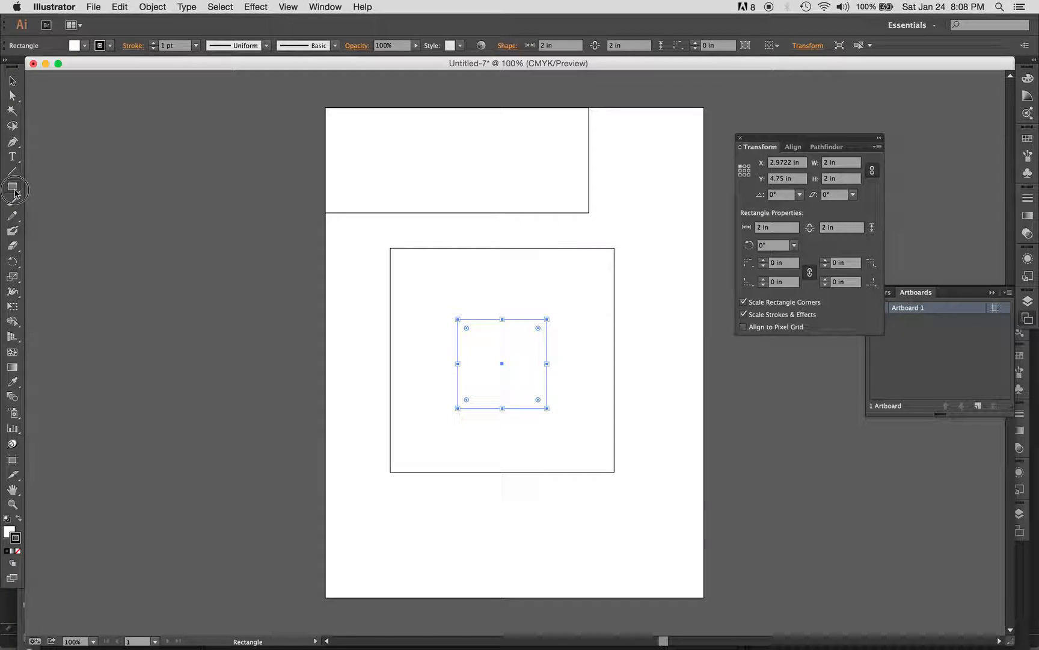
pyautogui.click(70, 216)
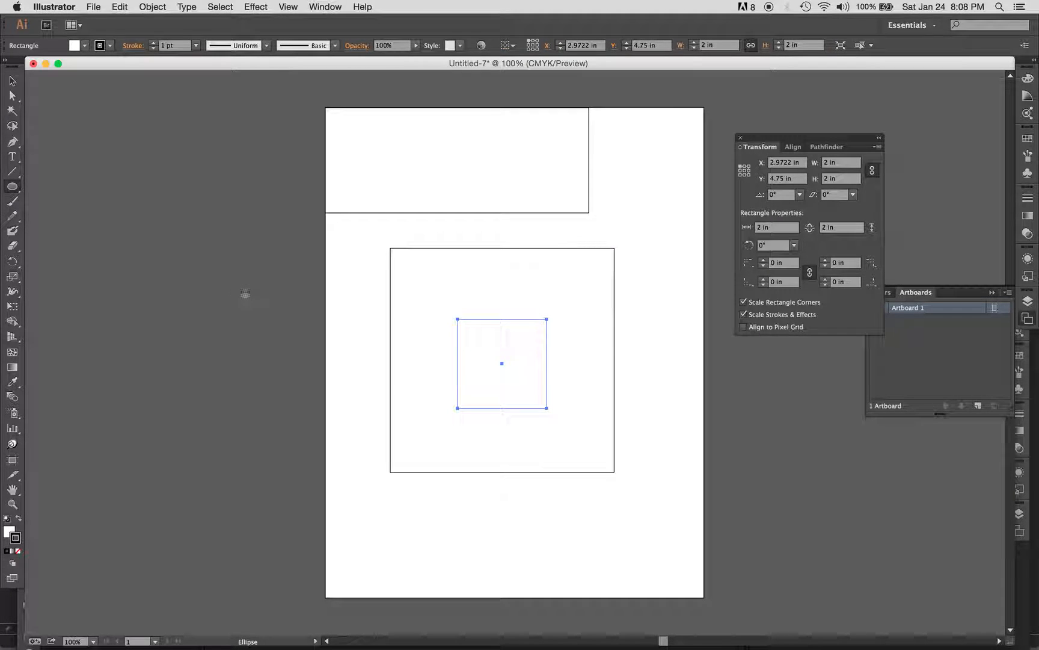
pyautogui.moveTo(183, 260)
pyautogui.mouseDown()
pyautogui.moveTo(344, 371)
pyautogui.moveTo(369, 373)
pyautogui.moveTo(374, 339)
pyautogui.mouseUp()
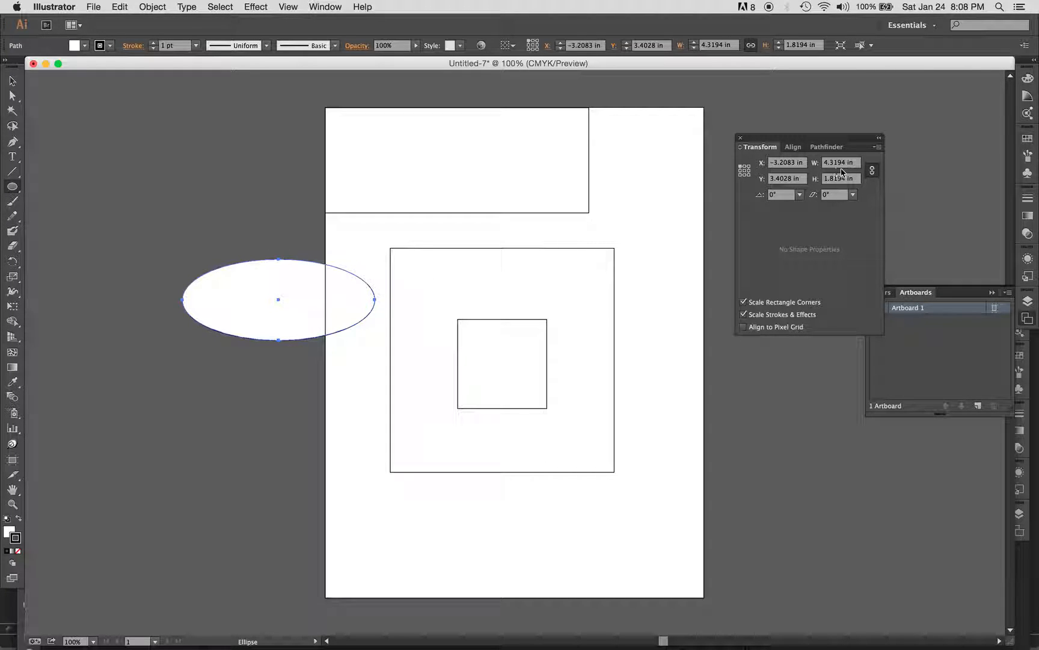
# - Draw a circle below the ellipse, overlapping the artboard's left edge, and set its width and height to 3 in
pyautogui.moveTo(231, 369); pyautogui.dragTo(366, 494)
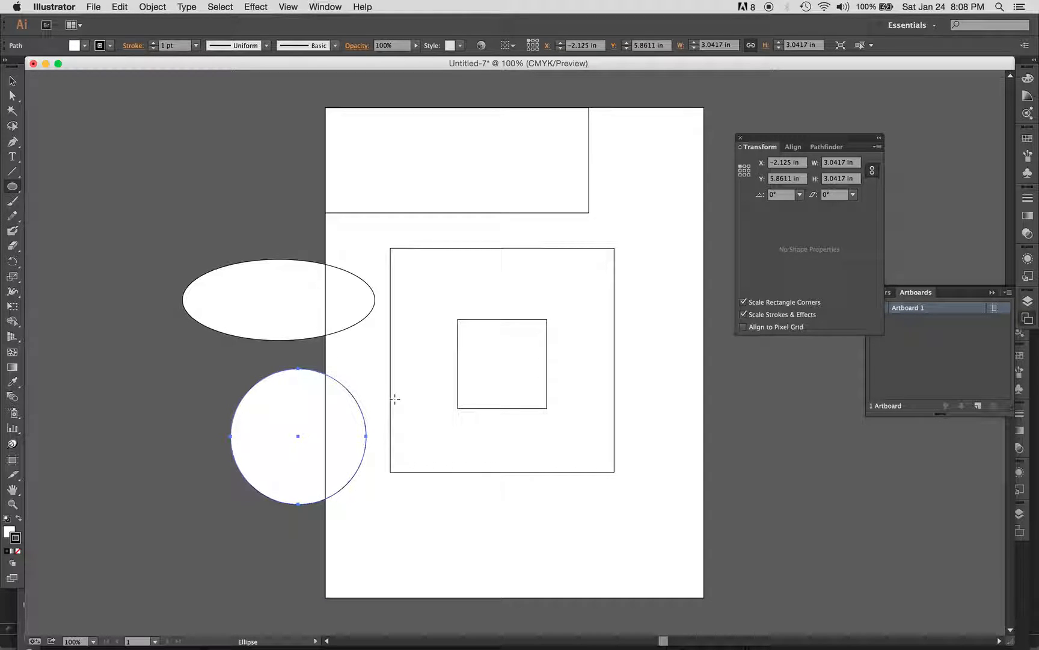
pyautogui.click(840, 162)
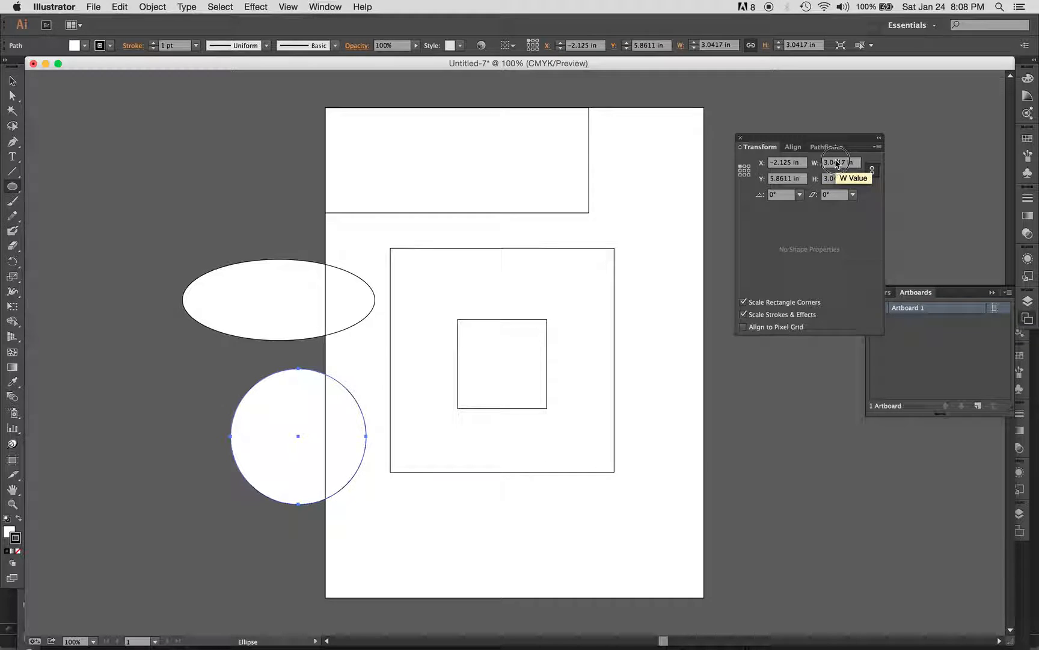
pyautogui.write('3')
pyautogui.press('Tab')
pyautogui.press('Tab')
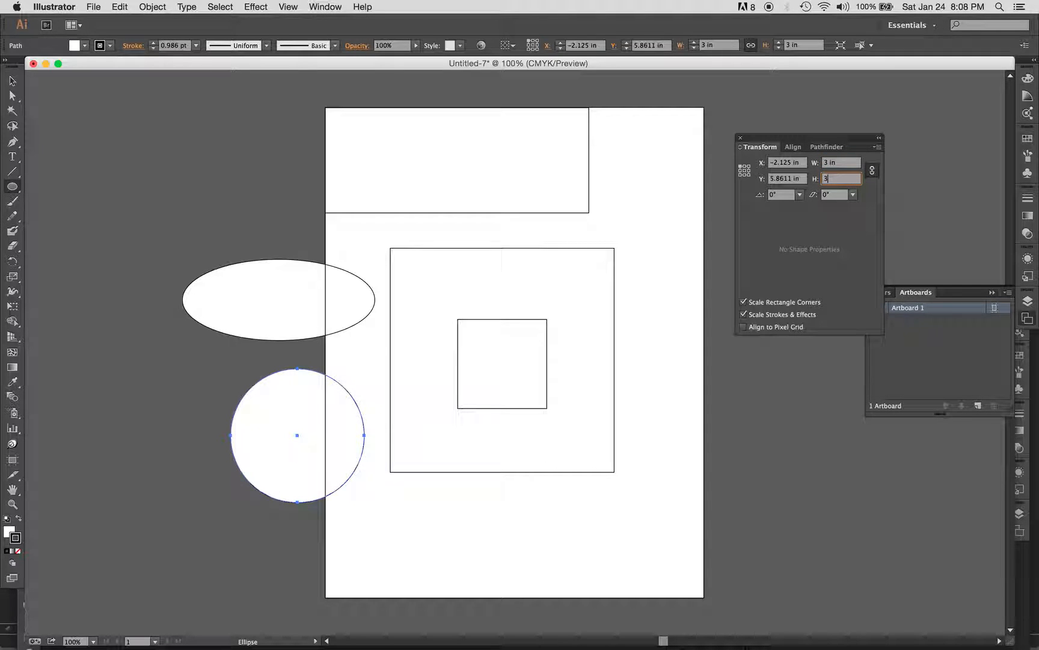
# - Create an exact 1 × 1 in circle overlapping the upper edge of the 2 in square
pyautogui.click(467, 301)
pyautogui.write('1')
pyautogui.press('Tab')
pyautogui.write('1')
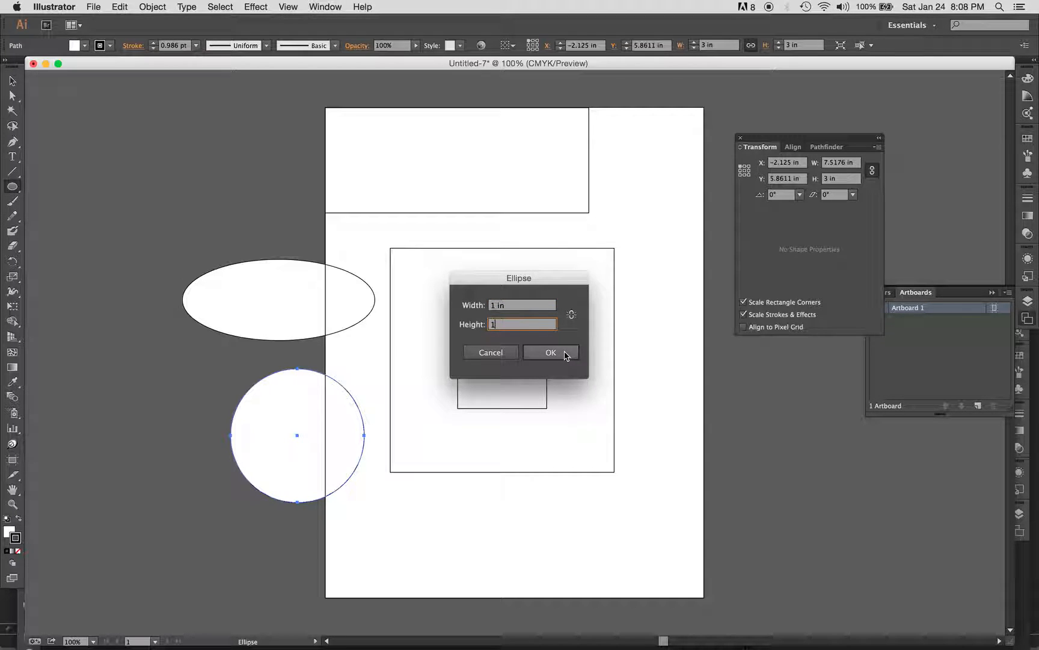
pyautogui.click(564, 355)
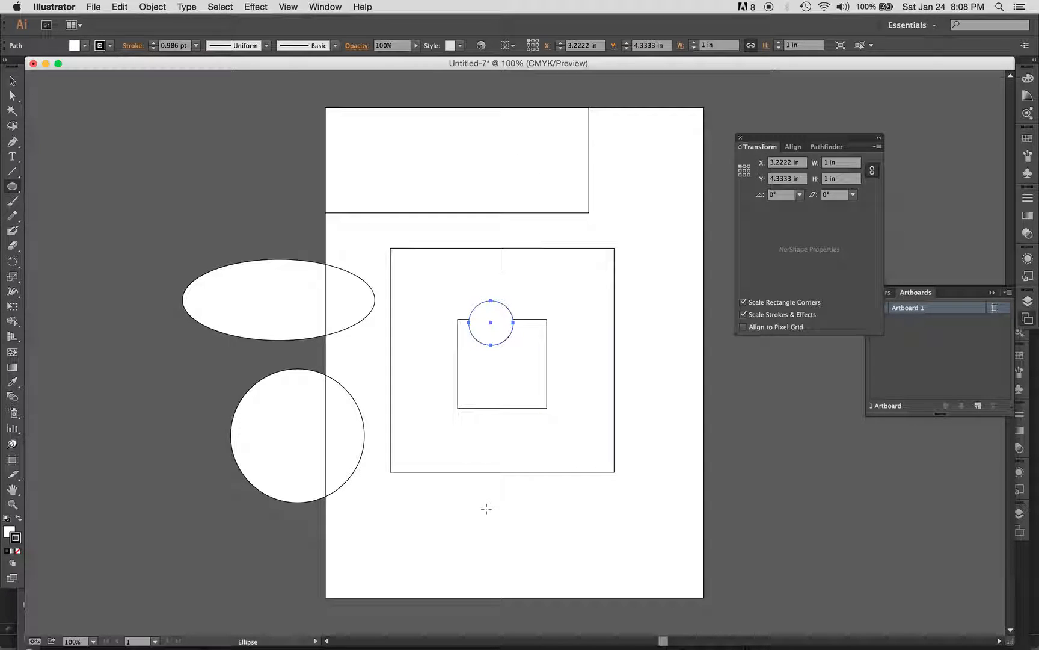
# - Resize the rectangle at the artboard's top-left corner to about 3.47 × 2.14 in and move it to about X 1.04, Y 0.36 in
pyautogui.click(13, 81)
pyautogui.click(499, 207)
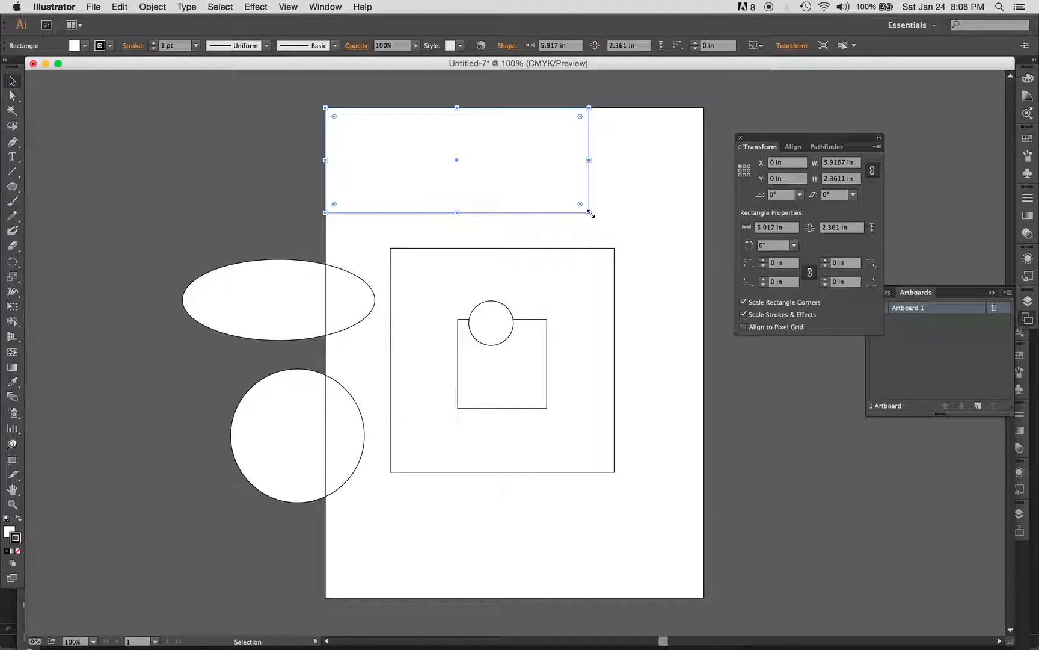
pyautogui.moveTo(589, 213); pyautogui.dragTo(615, 220)
pyautogui.moveTo(505, 216); pyautogui.dragTo(390, 212)
pyautogui.moveTo(411, 167); pyautogui.dragTo(527, 219)
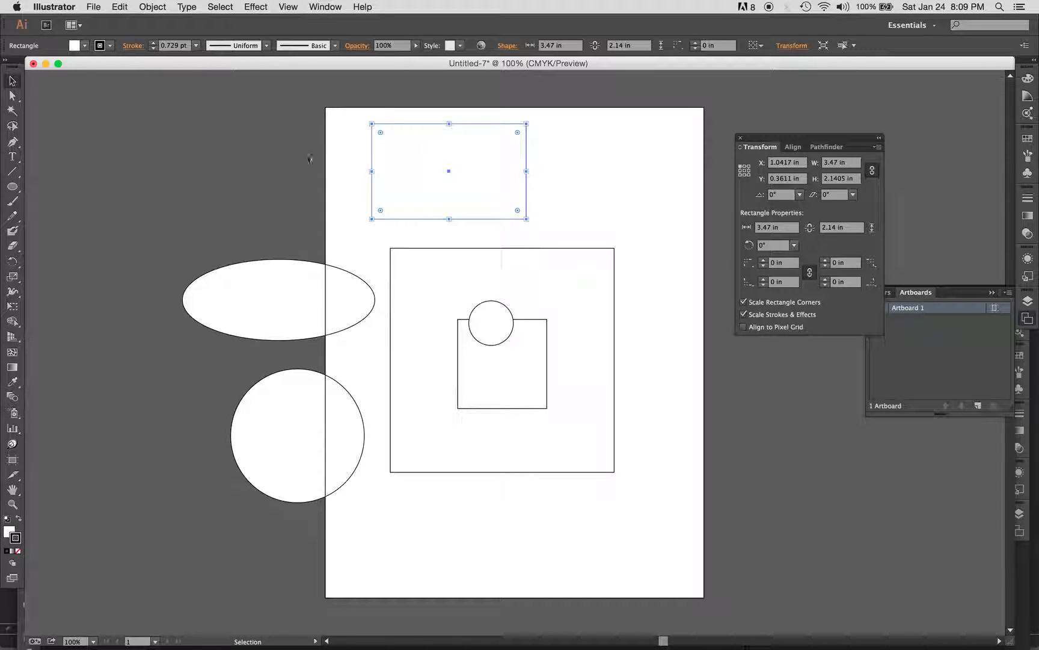
# - Create a triangle with the Polygon tool, using 3 sides and a 0.6944 in radius, at the large square's upper-left corner
pyautogui.moveTo(12, 187); pyautogui.dragTo(105, 234)
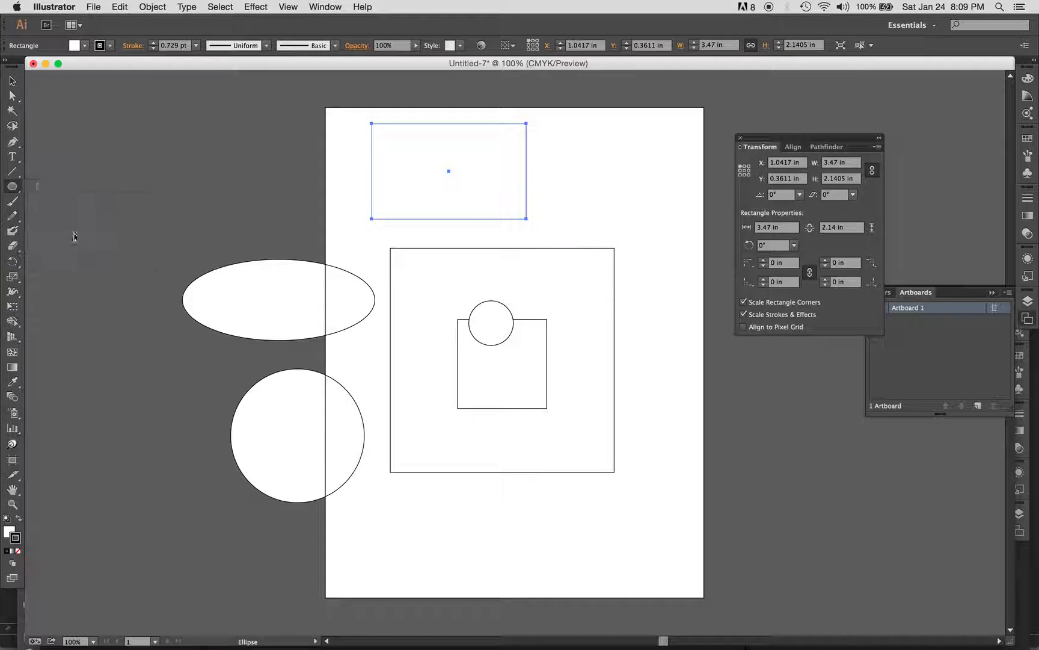
pyautogui.click(399, 261)
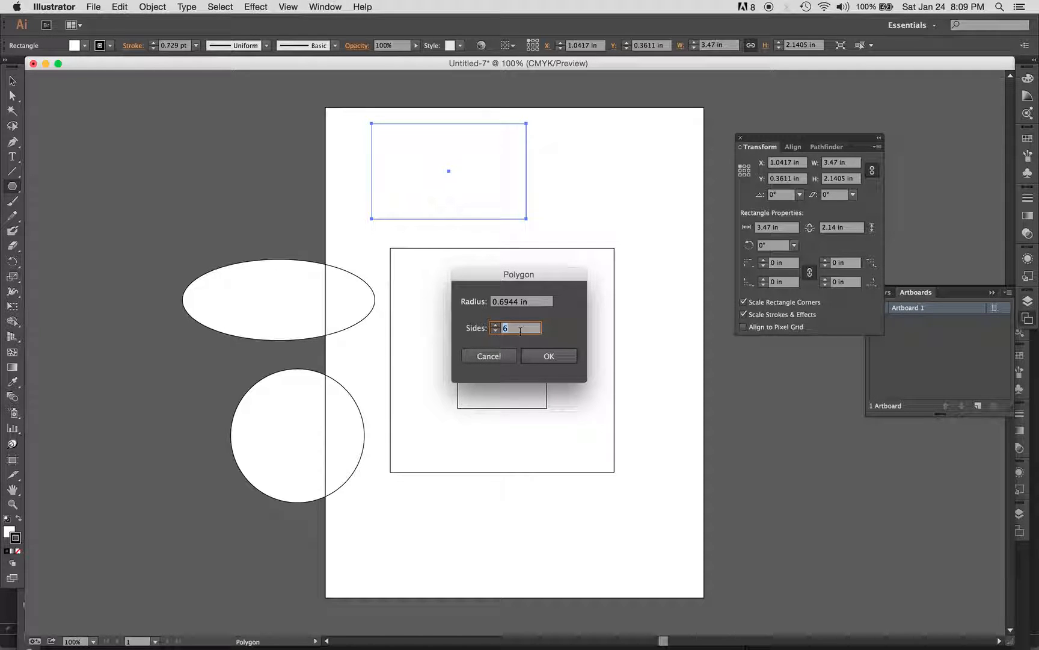
pyautogui.write('3')
pyautogui.click(552, 359)
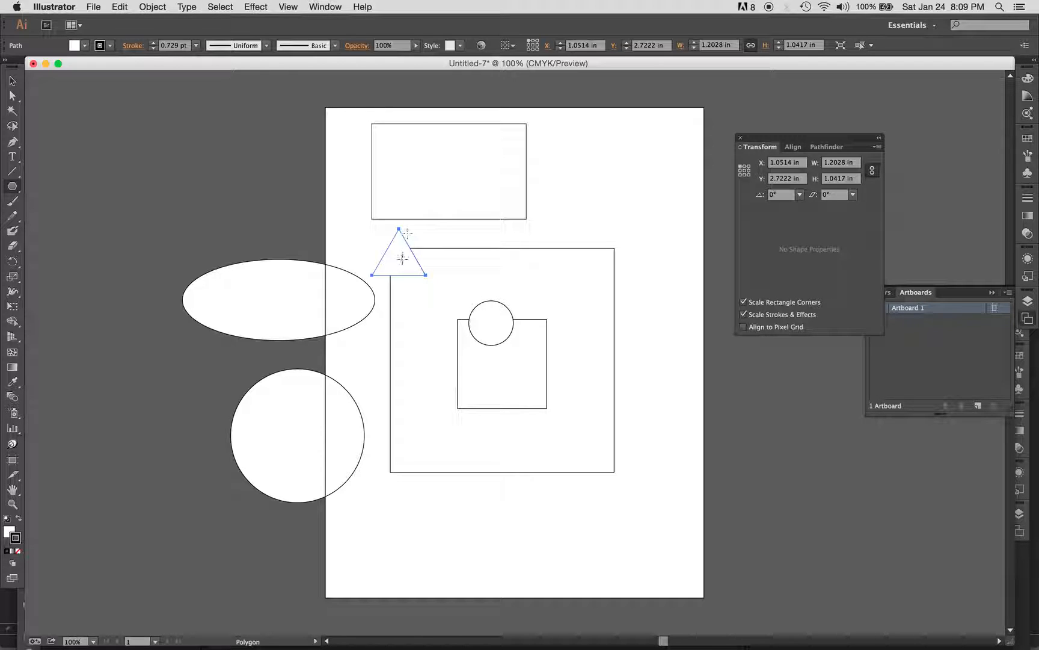
# - Create a five-point star with 0.3472 and 0.6944 in radii beside the 2 in square, and draw another about 1.84 in wide at the large square's lower edge
pyautogui.moveTo(12, 185); pyautogui.dragTo(65, 248)
pyautogui.click(451, 349)
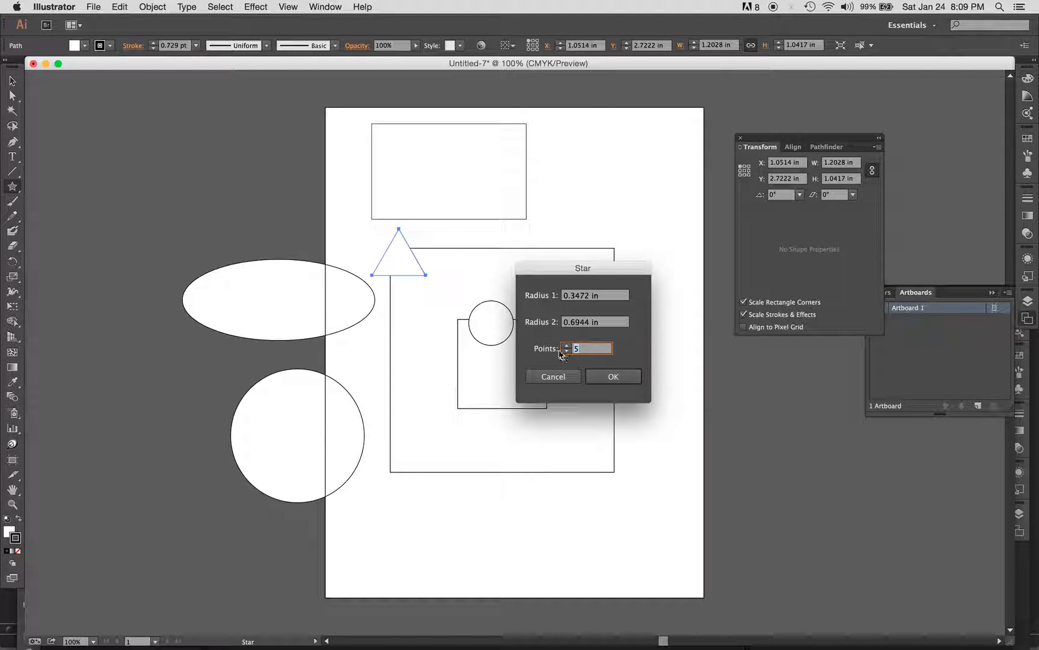
pyautogui.click(613, 377)
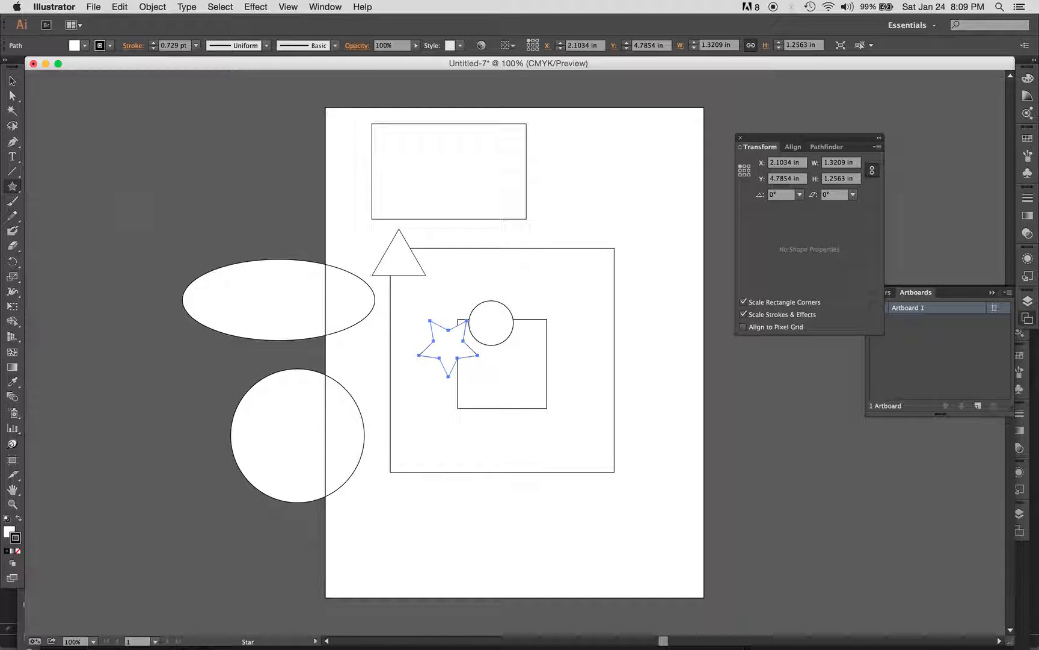
pyautogui.moveTo(432, 508)
pyautogui.mouseDown()
pyautogui.moveTo(471, 556)
pyautogui.moveTo(438, 534)
pyautogui.moveTo(462, 552)
pyautogui.moveTo(454, 545)
pyautogui.mouseUp()
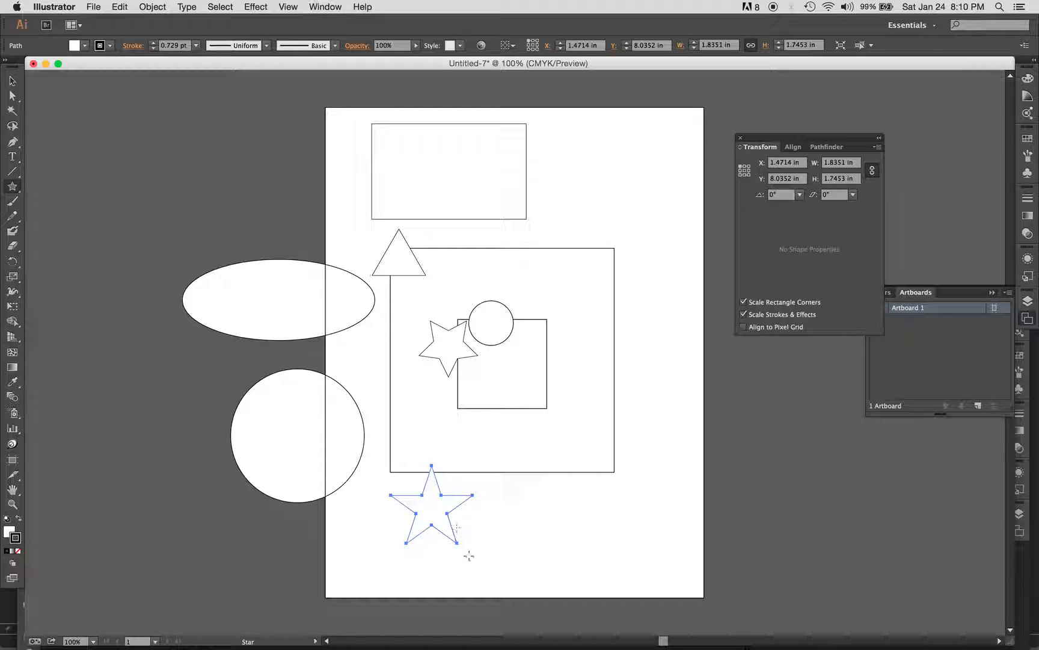
# - Try a five-point star with Radius 2 set to 0.2 in over the large square's lower edge, and remove it
pyautogui.click(528, 461)
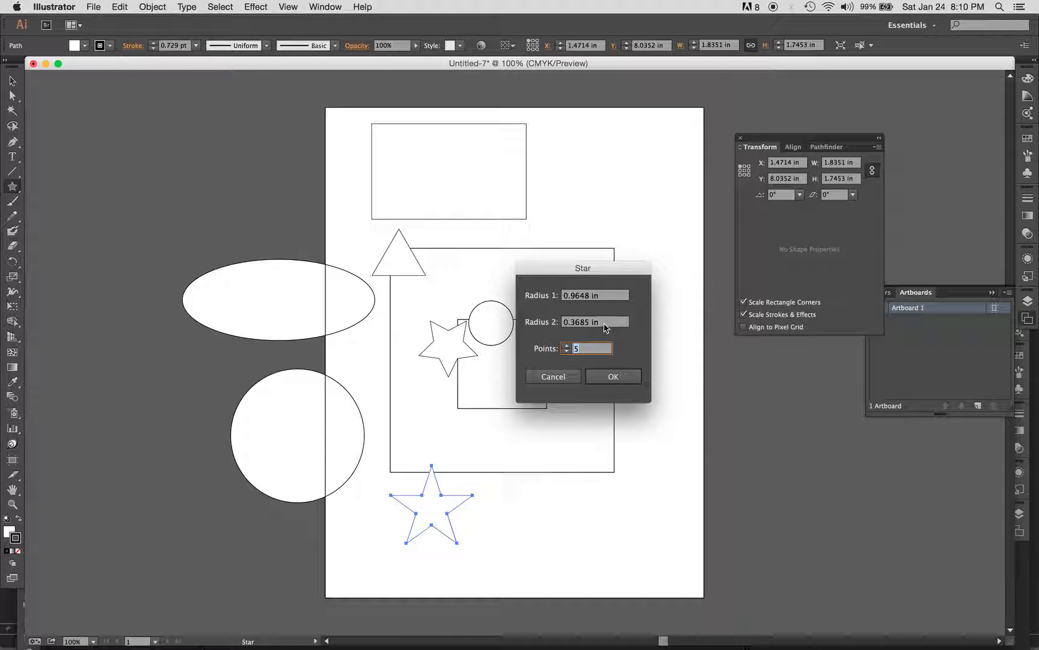
pyautogui.moveTo(605, 327); pyautogui.dragTo(562, 329)
pyautogui.press('BackSpace')
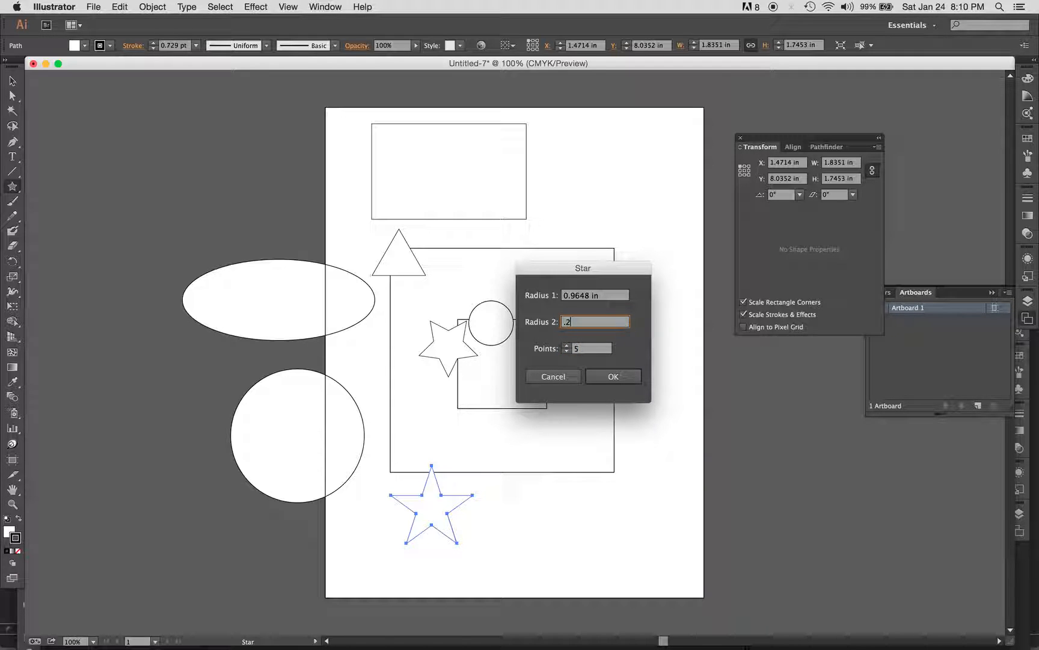
pyautogui.write('.2')
pyautogui.click(611, 377)
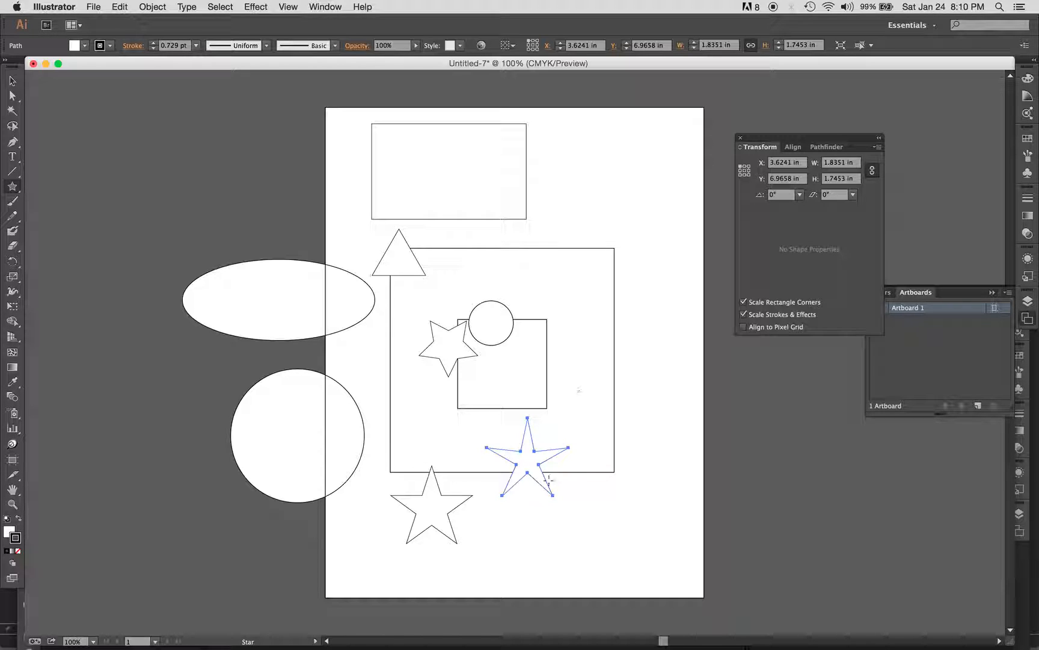
pyautogui.press('super+c')
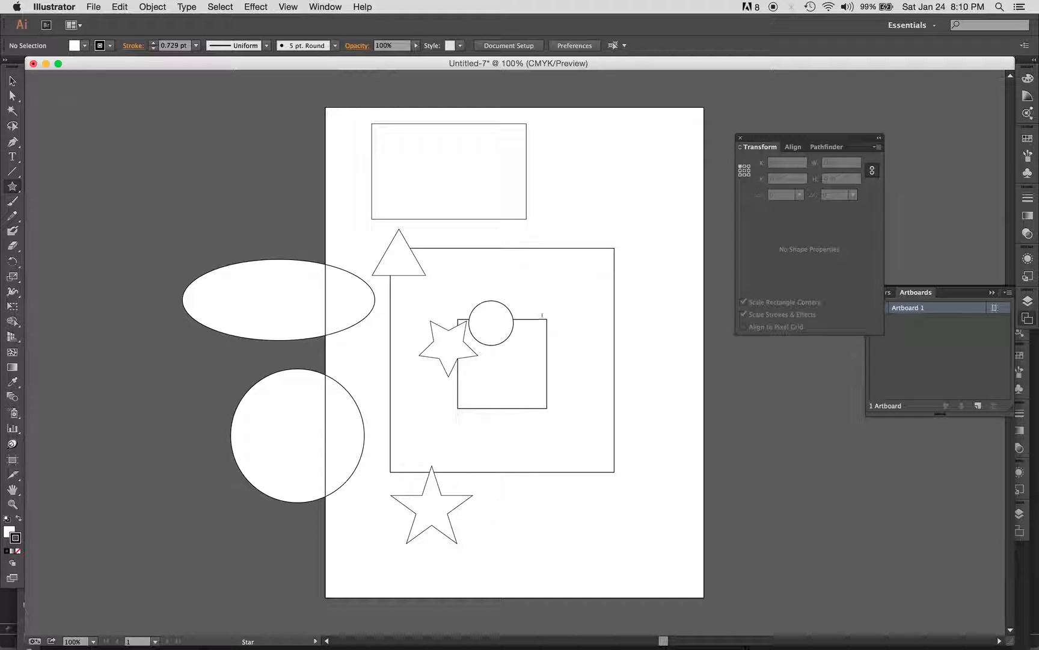
pyautogui.moveTo(12, 186); pyautogui.dragTo(142, 154)
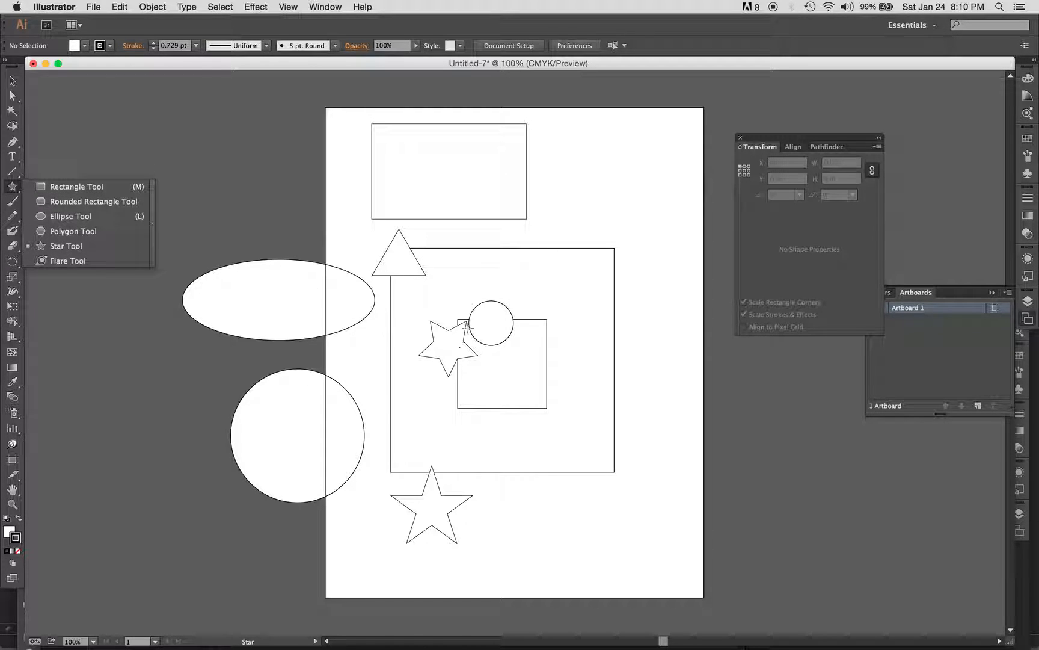